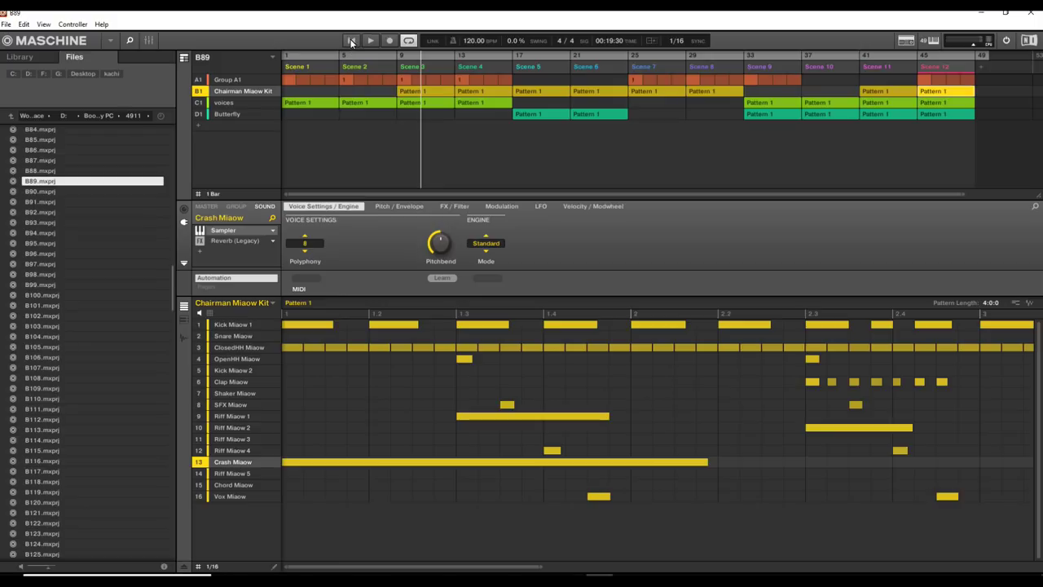
Step: Restart arrangement playback from bar 1 at the start of Scene 1
left_click(352, 43)
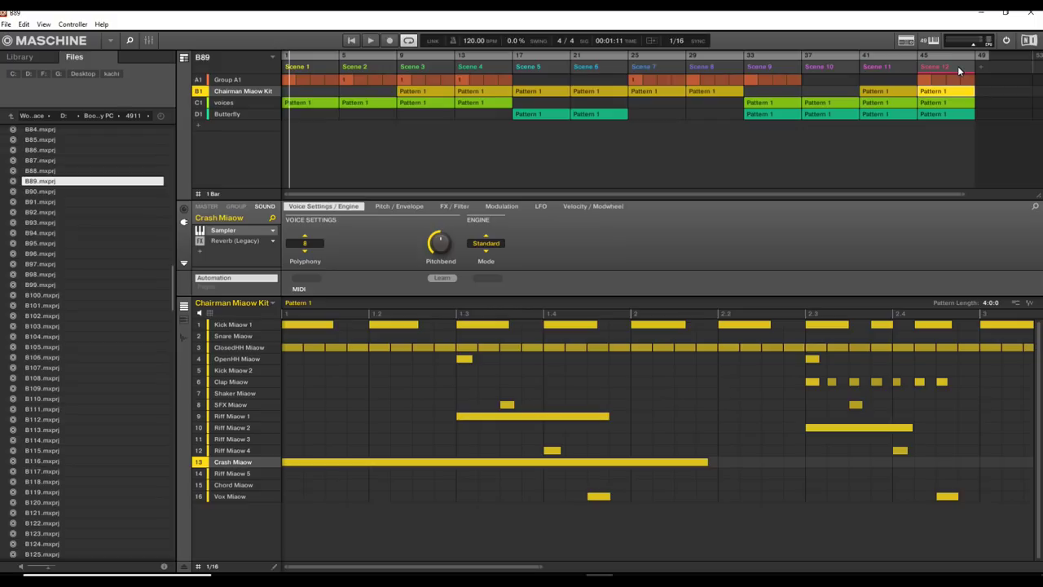
Step: Rename Scene 1 to 'Intro' and restart playback from the song's beginning
left_click(309, 69)
double_click(312, 69)
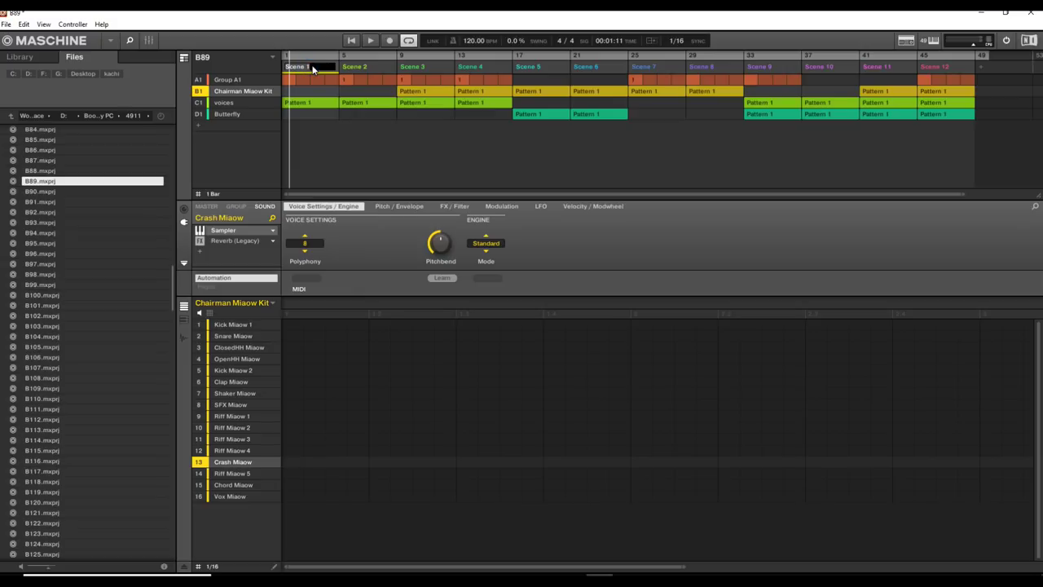
type("Intro")
left_click(360, 145)
left_click(349, 42)
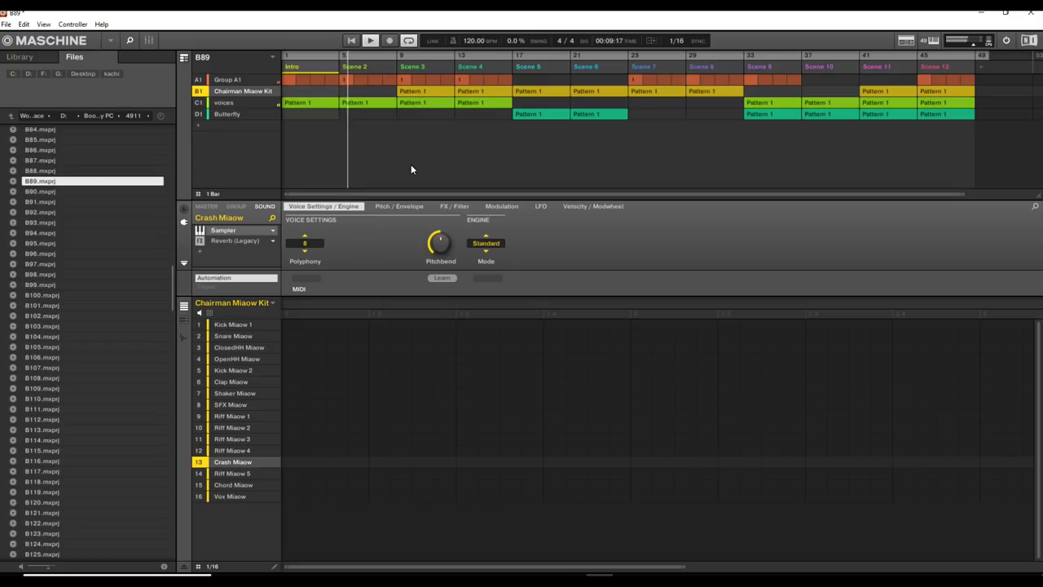
Step: Rename Group A1 to 'Lead' in the arranger while the song plays
left_click(243, 79)
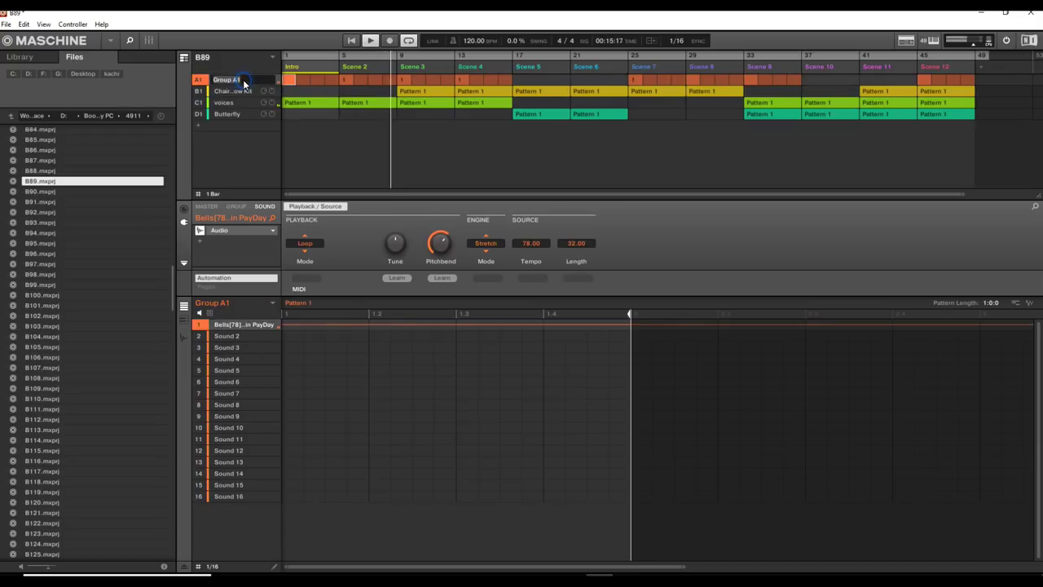
type("Lead")
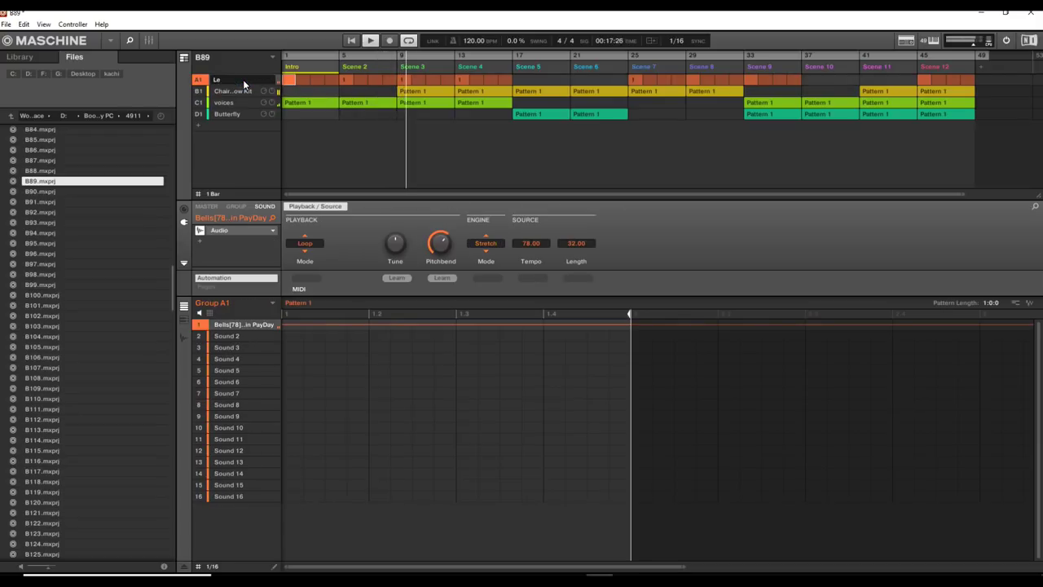
left_click(351, 160)
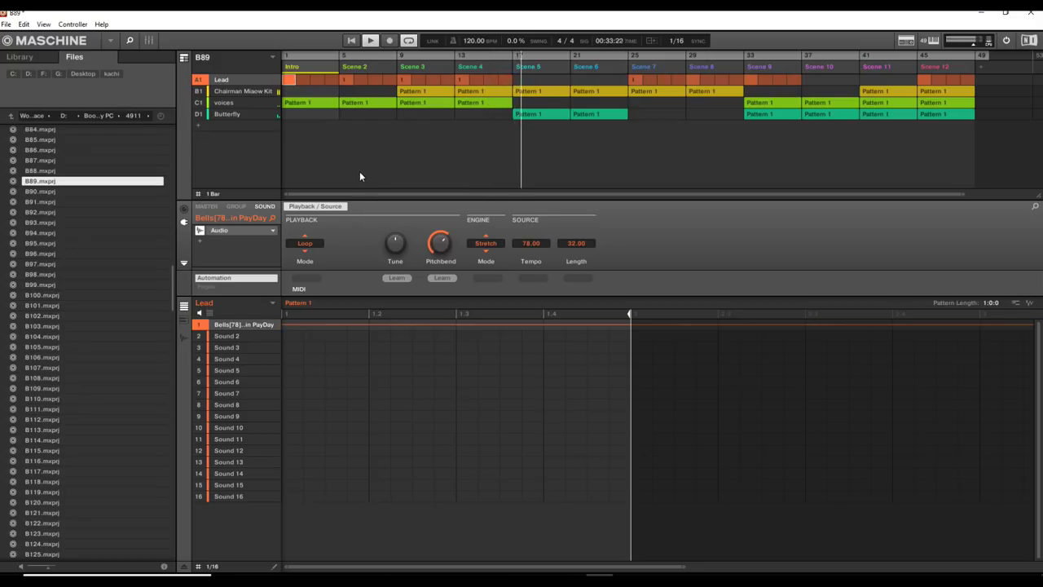
Step: Select the Butterfly group to display its sounds while playback continues
left_click(226, 115)
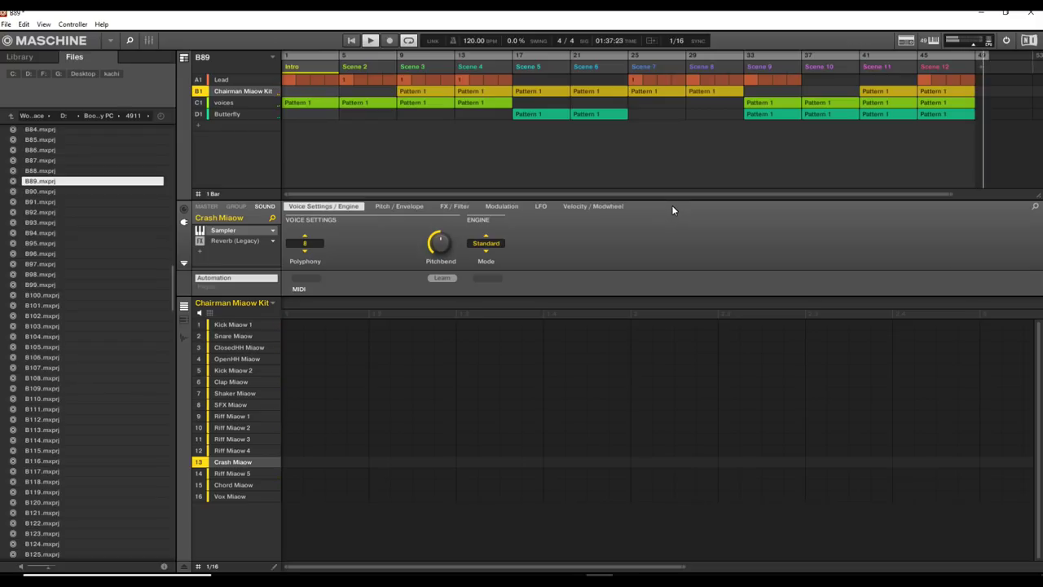
Step: Stop the transport once playback has passed the final scene, Scene 12
key("space")
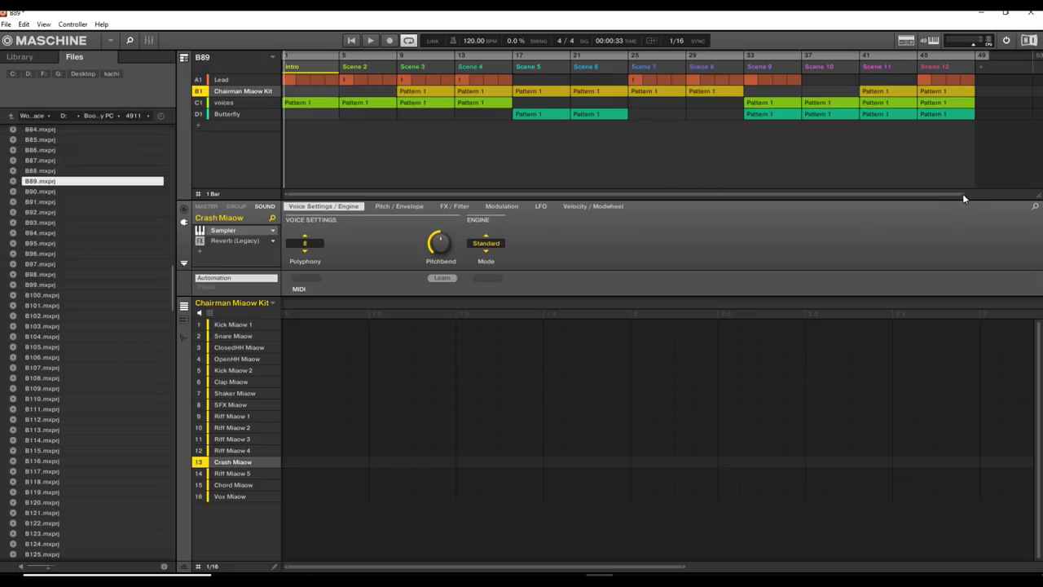
Step: Zoom the arranger timeline out to show all 12 scenes plus empty bars
left_click_drag(962, 198, 1010, 198)
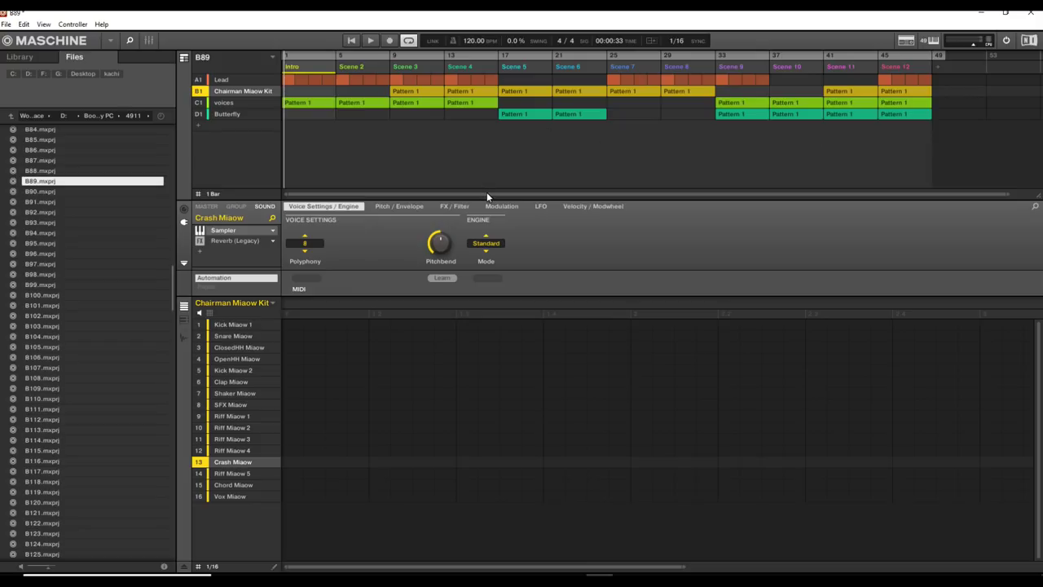
Step: Mute Chairman Miaow Kit, voices and Butterfly to hear Lead alone, then unmute voices
left_click(229, 80)
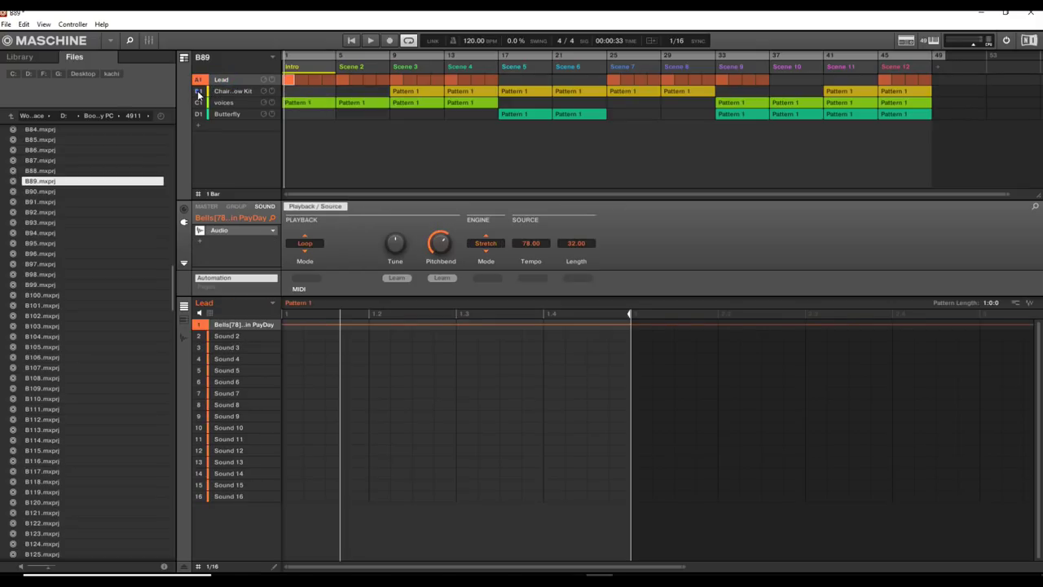
left_click_drag(198, 92, 198, 115)
key("space")
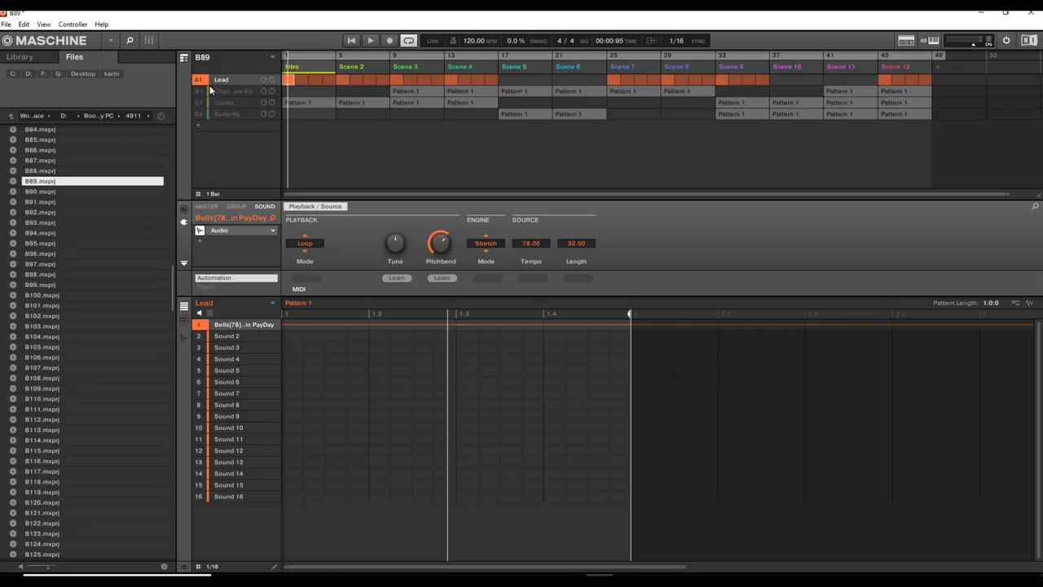
left_click(198, 103)
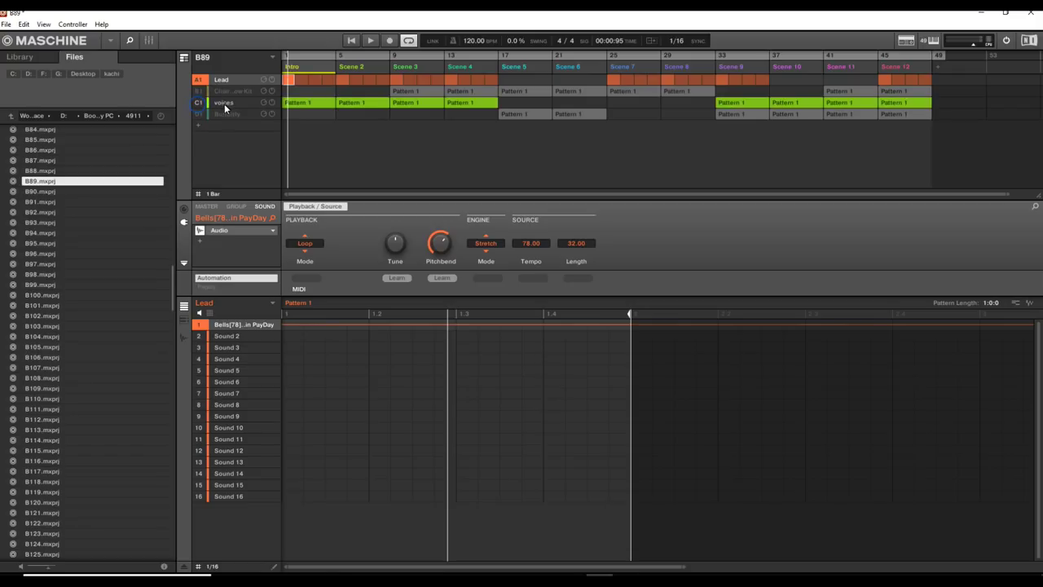
left_click(229, 106)
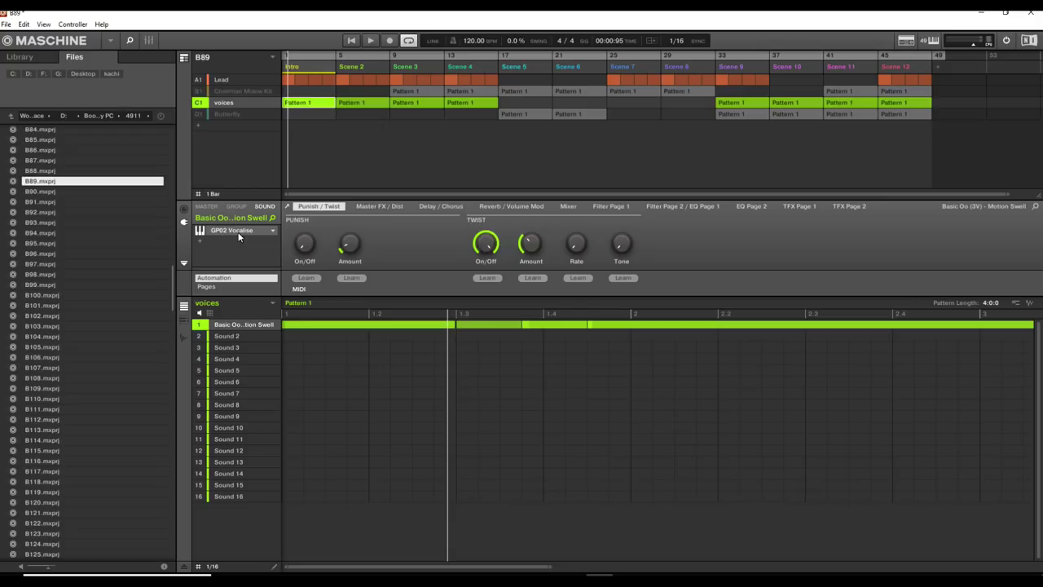
Step: Toggle Lead's mute during playback, leaving it audible, and open its Intro pattern options
key("space")
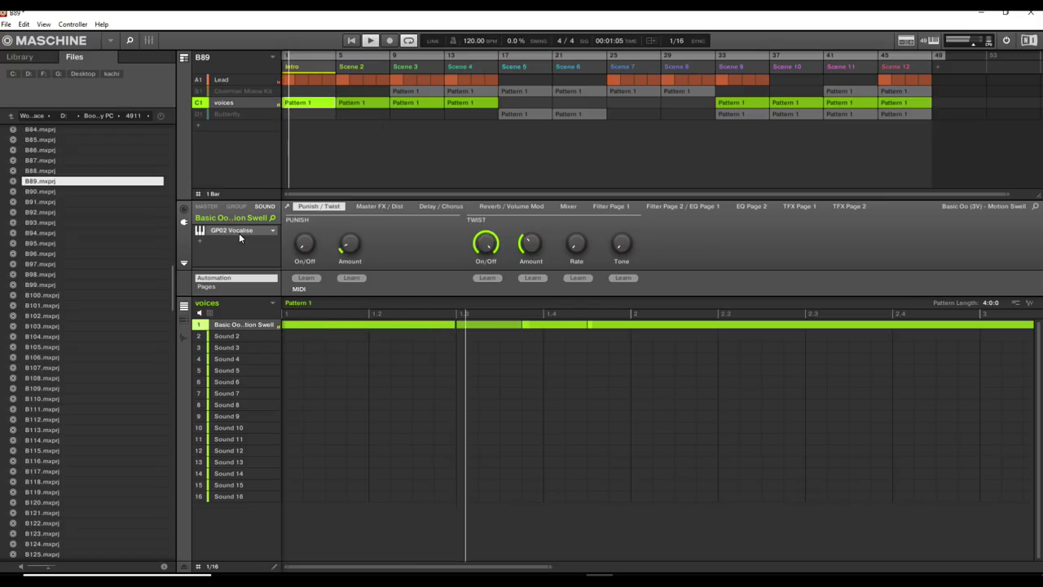
left_click(199, 82)
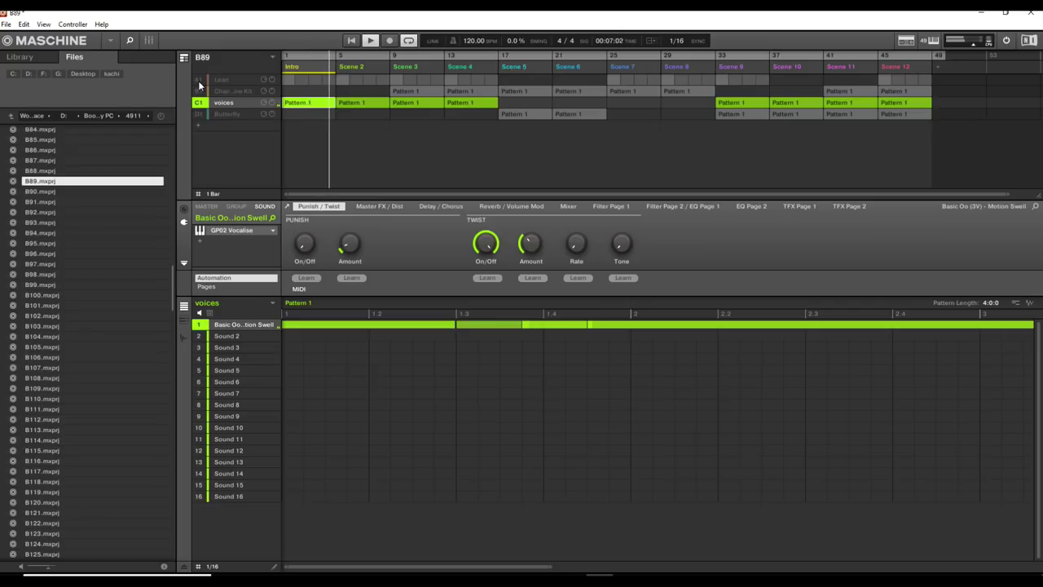
left_click(198, 81)
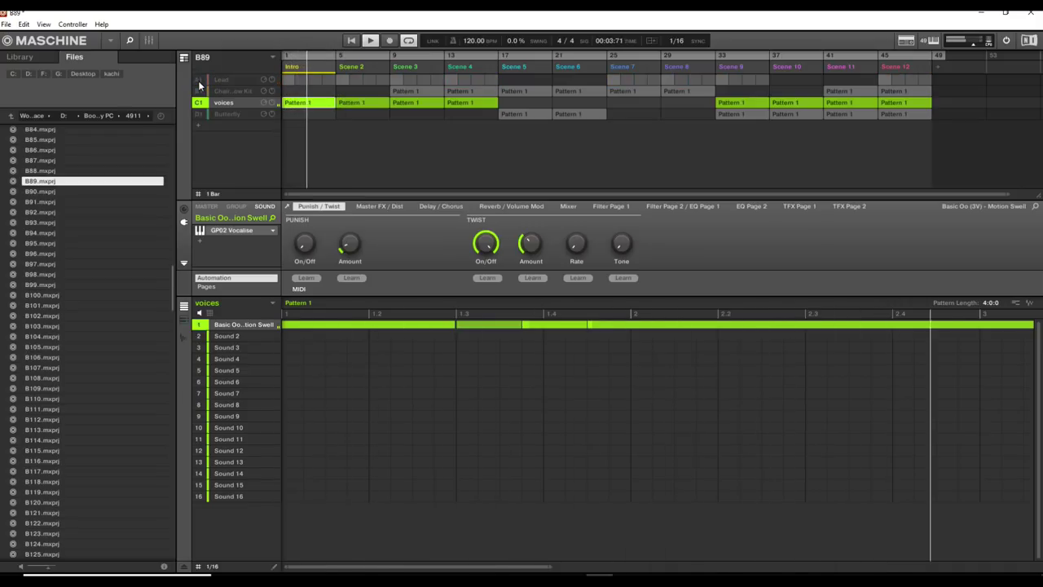
left_click(198, 81)
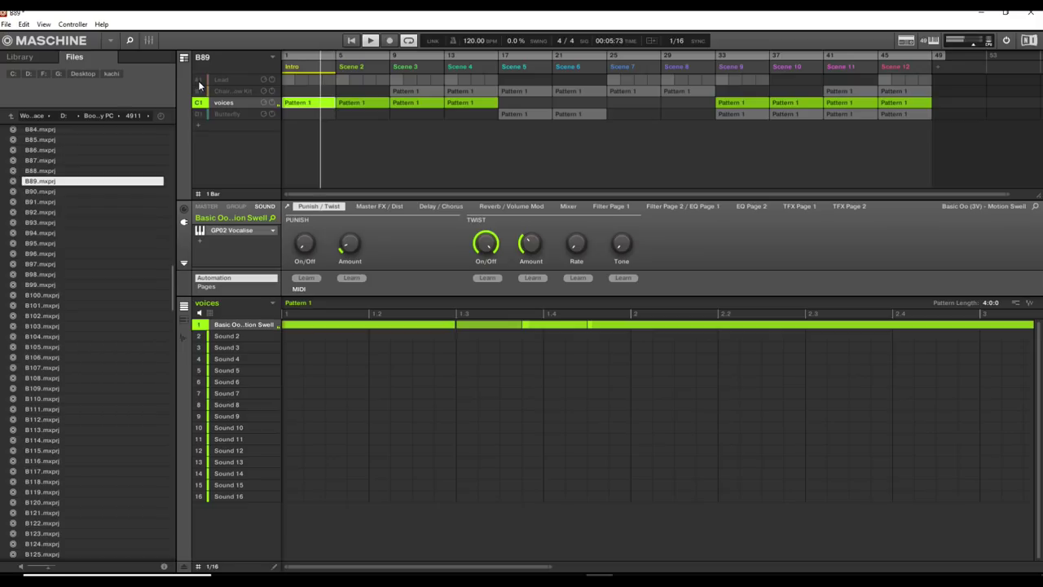
left_click(198, 81)
right_click(306, 79)
Step: Delete Lead's Intro pattern, restart from the song start, and unmute Chairman Miaow Kit
left_click(331, 159)
key("shift+space")
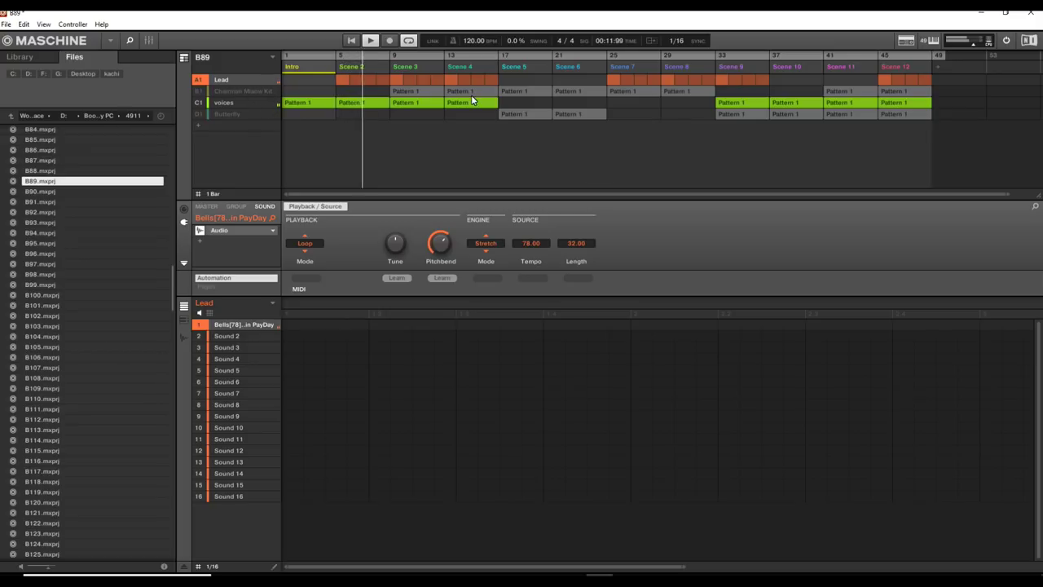
left_click(197, 92)
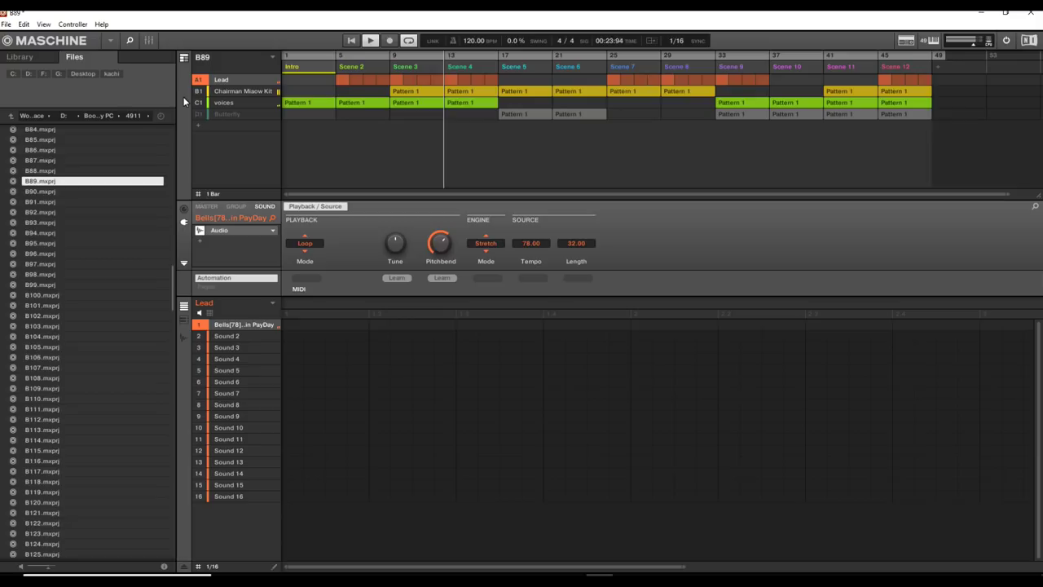
Step: Unmute and select Butterfly, showing its Butterfly Stance sound in Massive, then replay
left_click(228, 115)
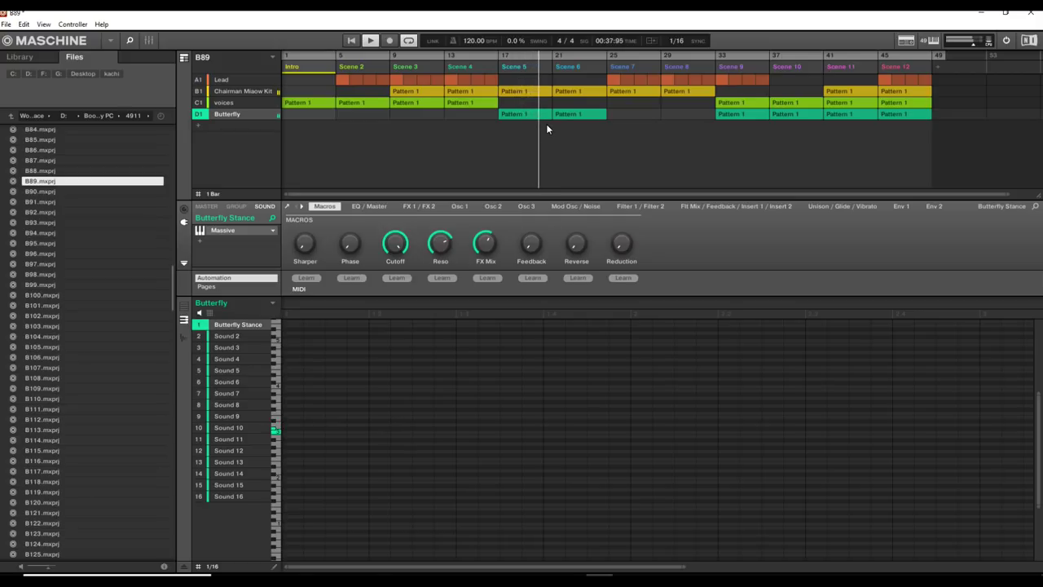
key("space")
key("space")
key("space")
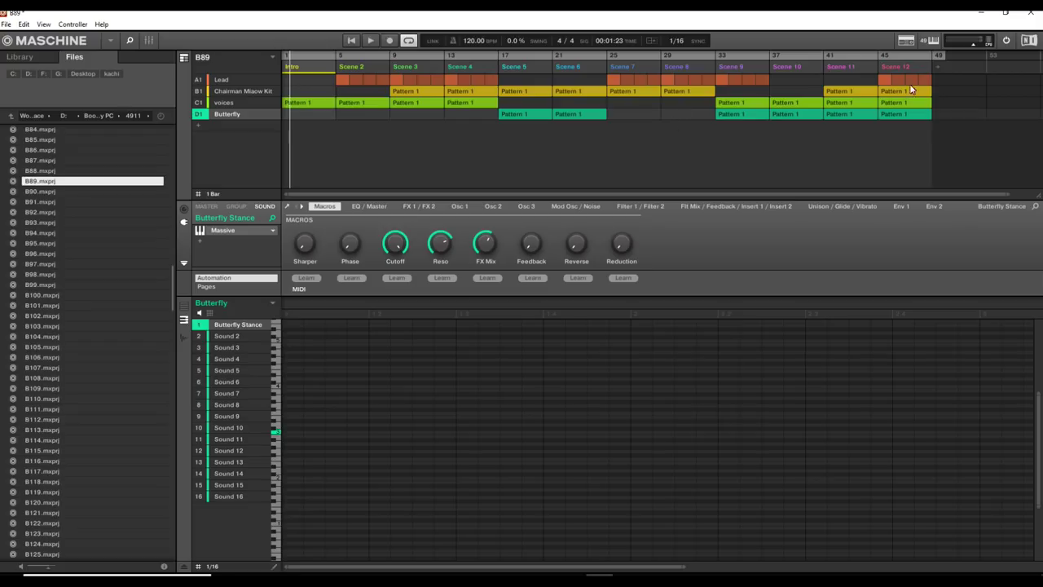
Step: Play the arrangement from around bar 43, just before Scene 12, through to the end
left_click(875, 56)
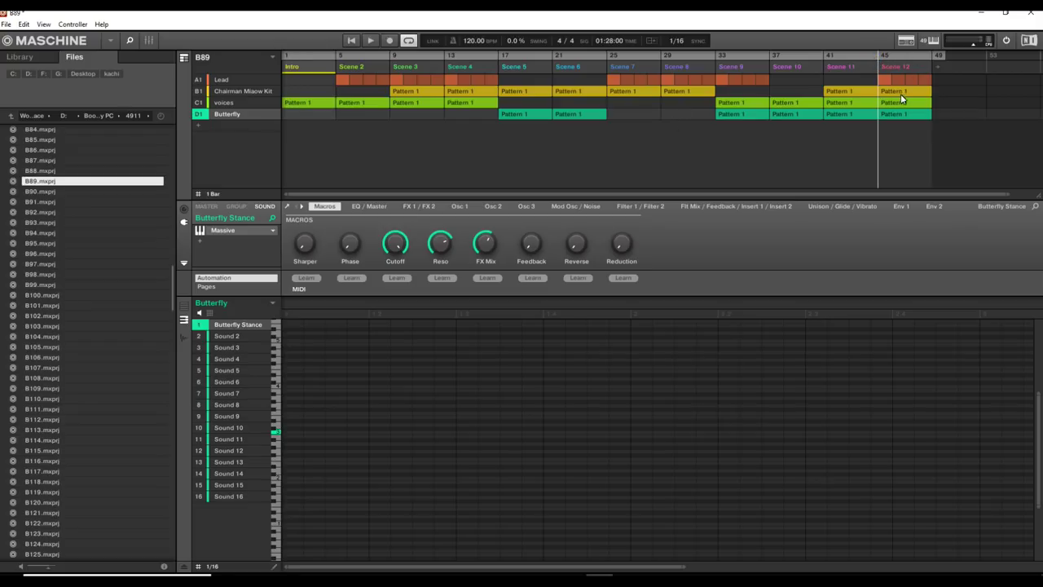
left_click(856, 57)
key("space")
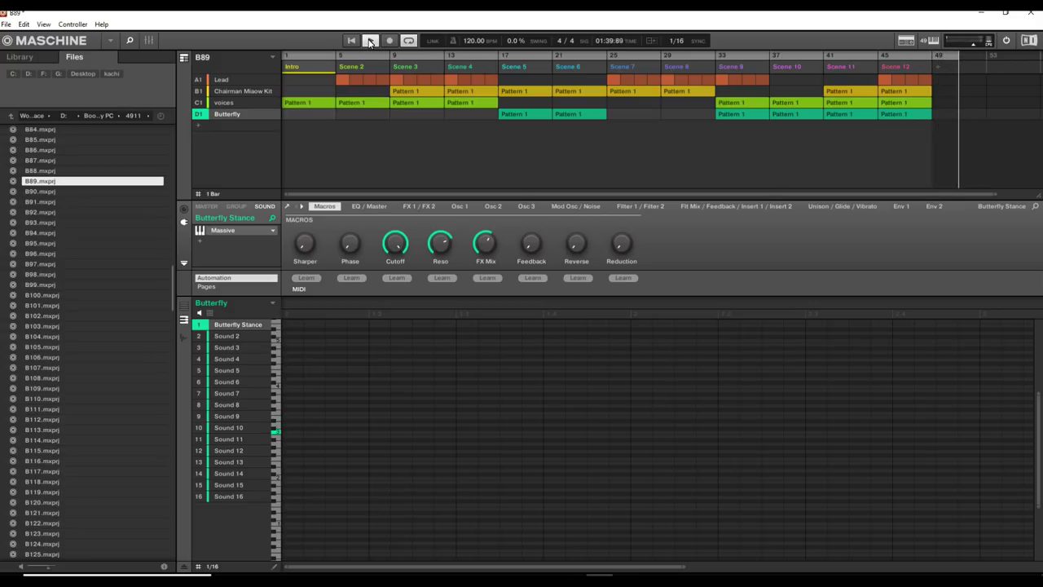
Step: Restart playback from bar 1 so the whole song plays from the Intro scene
left_click(369, 40)
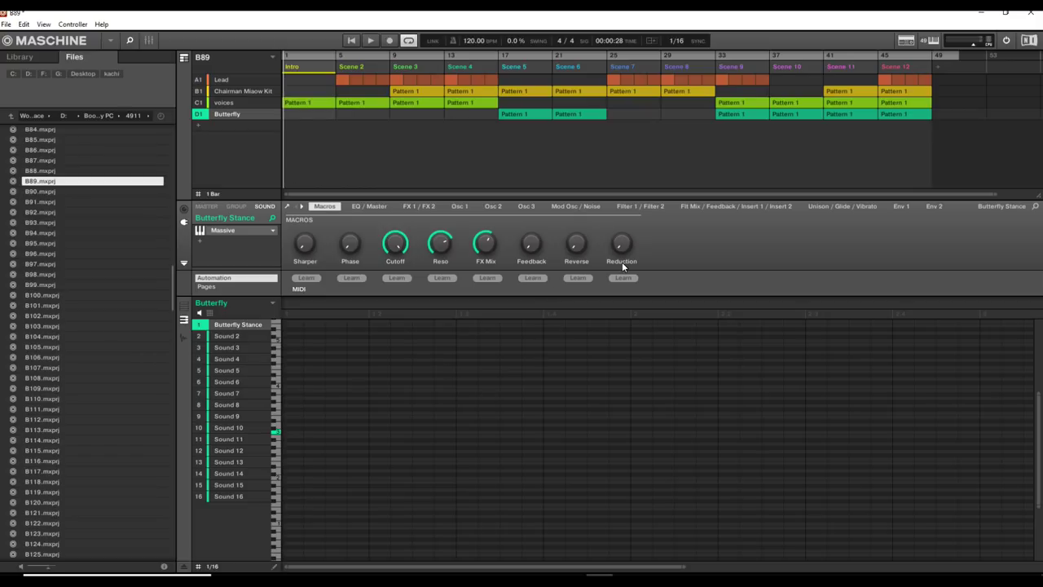
key("space")
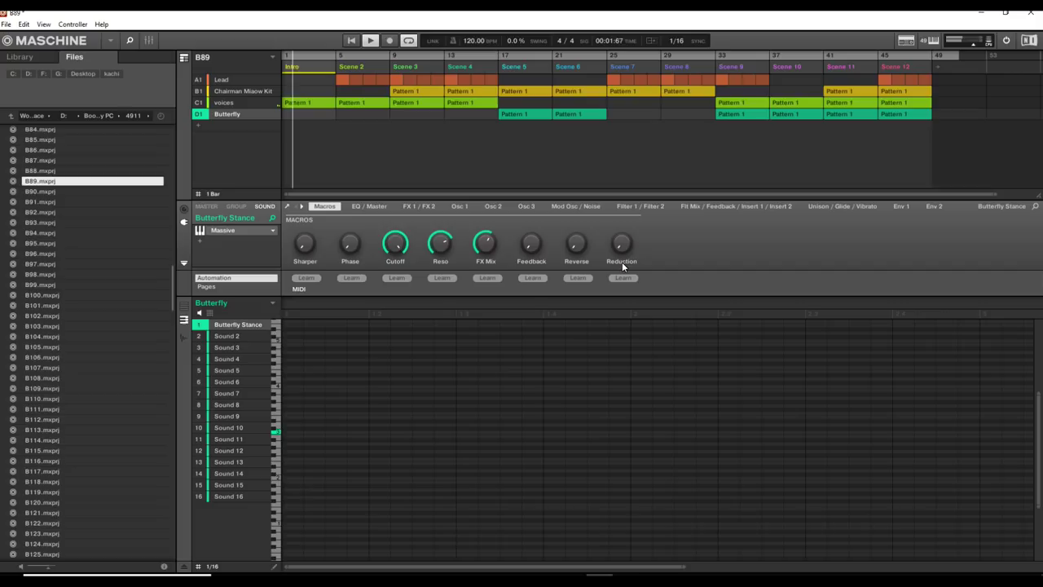